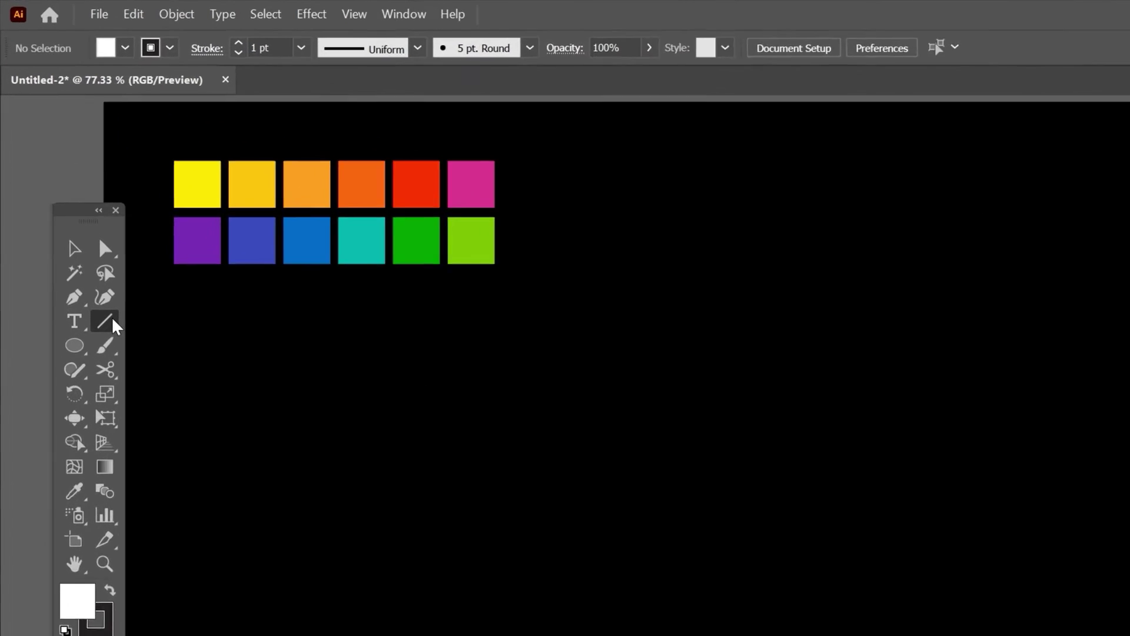
Configure a 600 × 600 px polar grid with 0 concentric and 12 radial dividers, fill enabled
{"action": "left_click", "coordinate": [71, 210]}
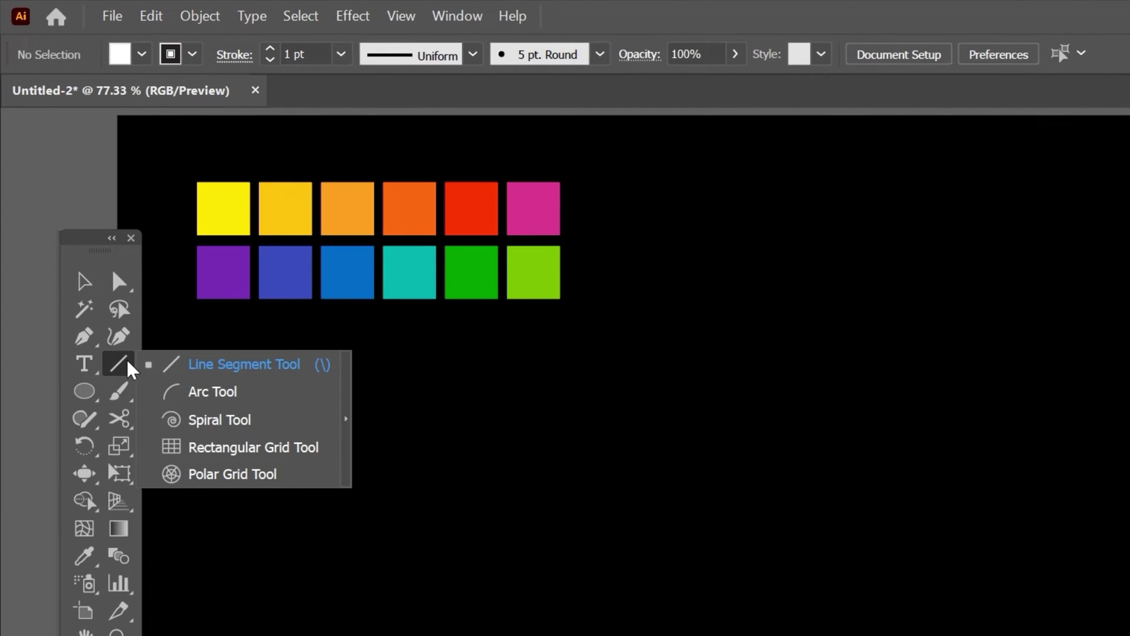
{"action": "left_click", "coordinate": [232, 475]}
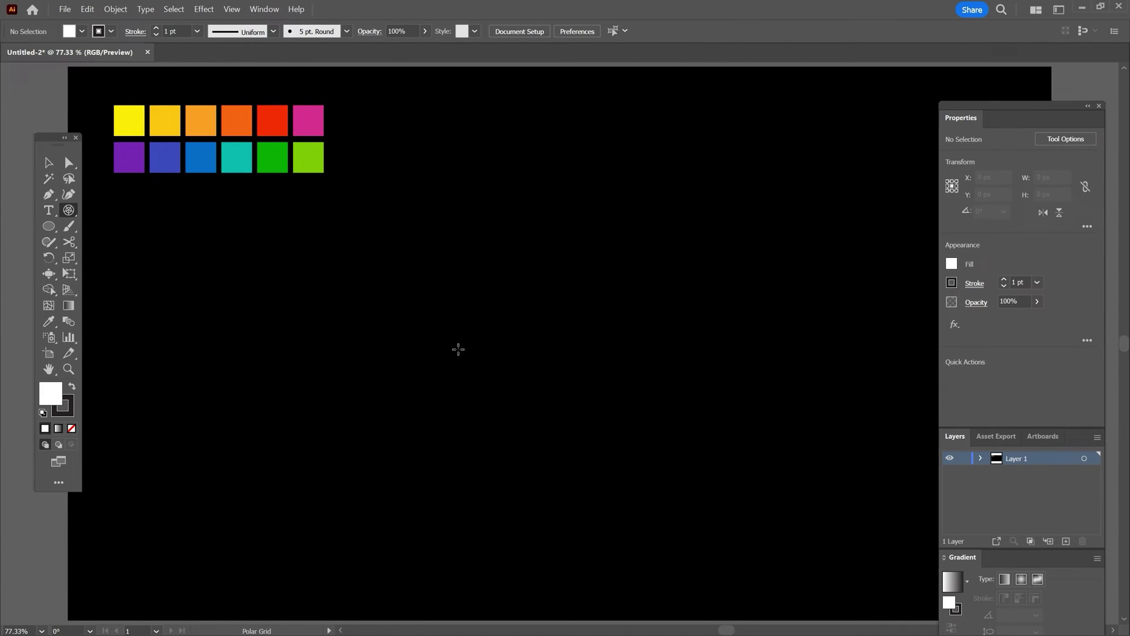
{"action": "left_click", "coordinate": [459, 349]}
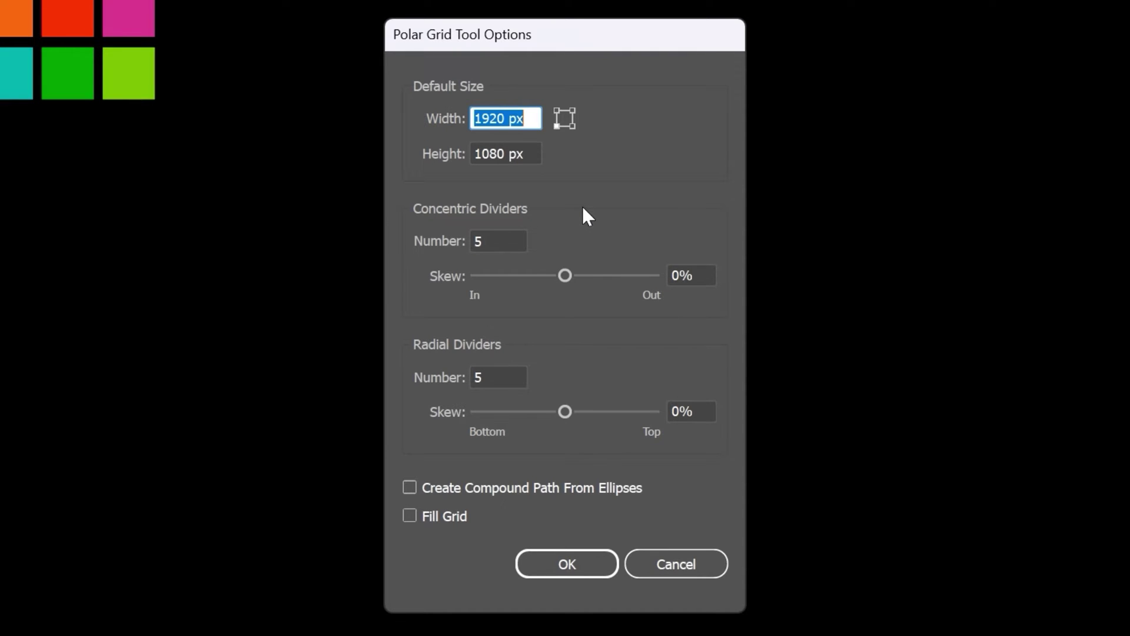
{"action": "type", "text": "600"}
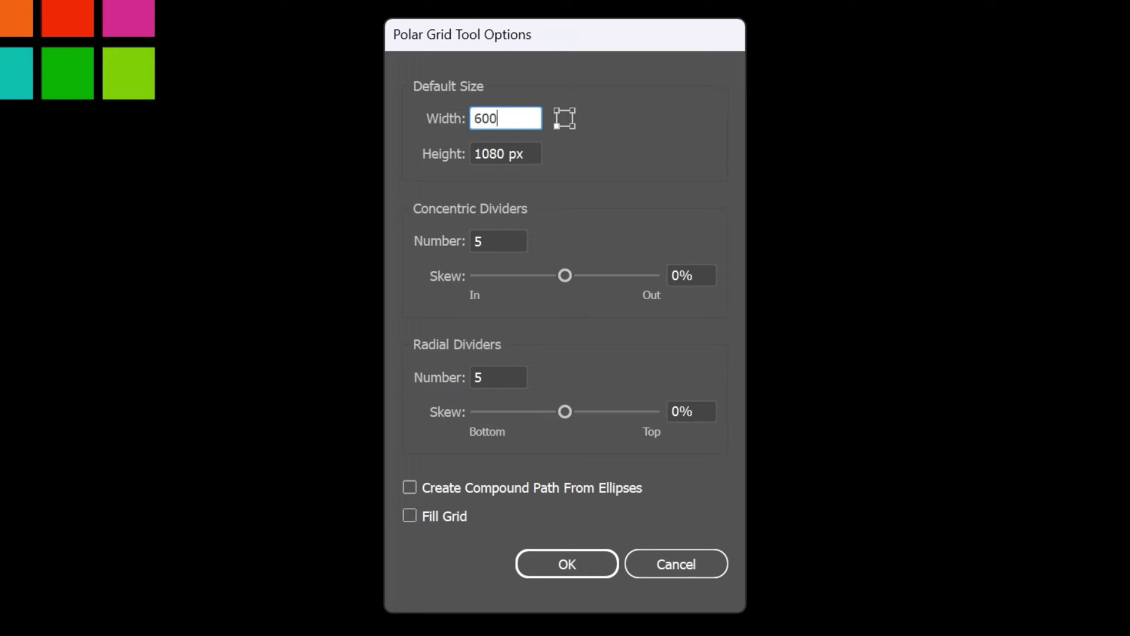
{"action": "left_click_drag", "start_coordinate": [521, 152], "coordinate": [459, 158]}
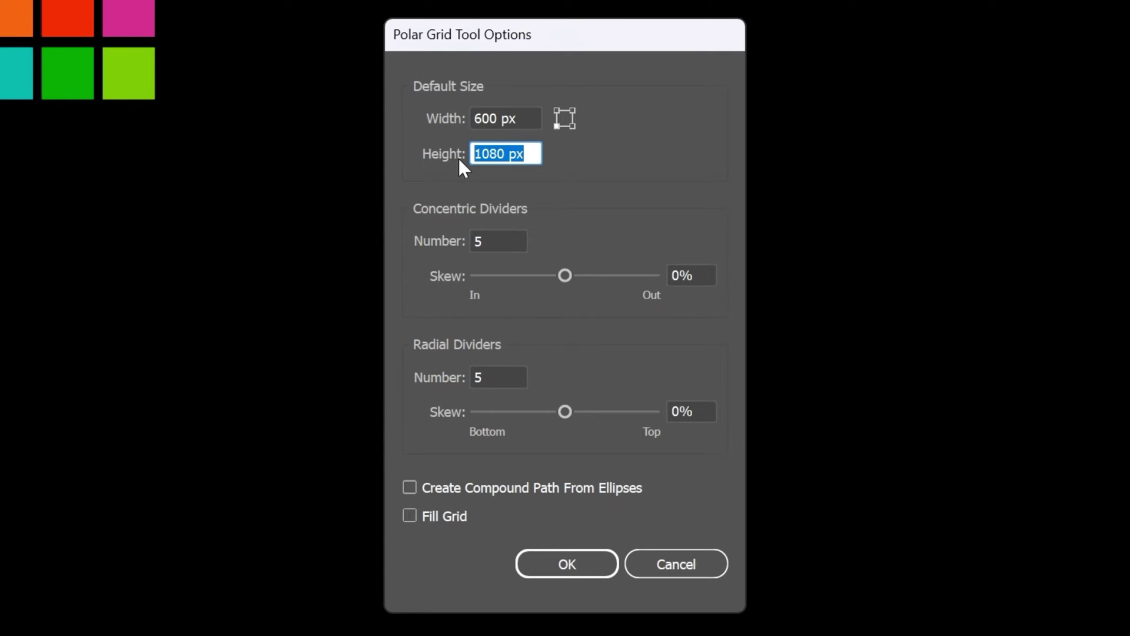
{"action": "type", "text": "600"}
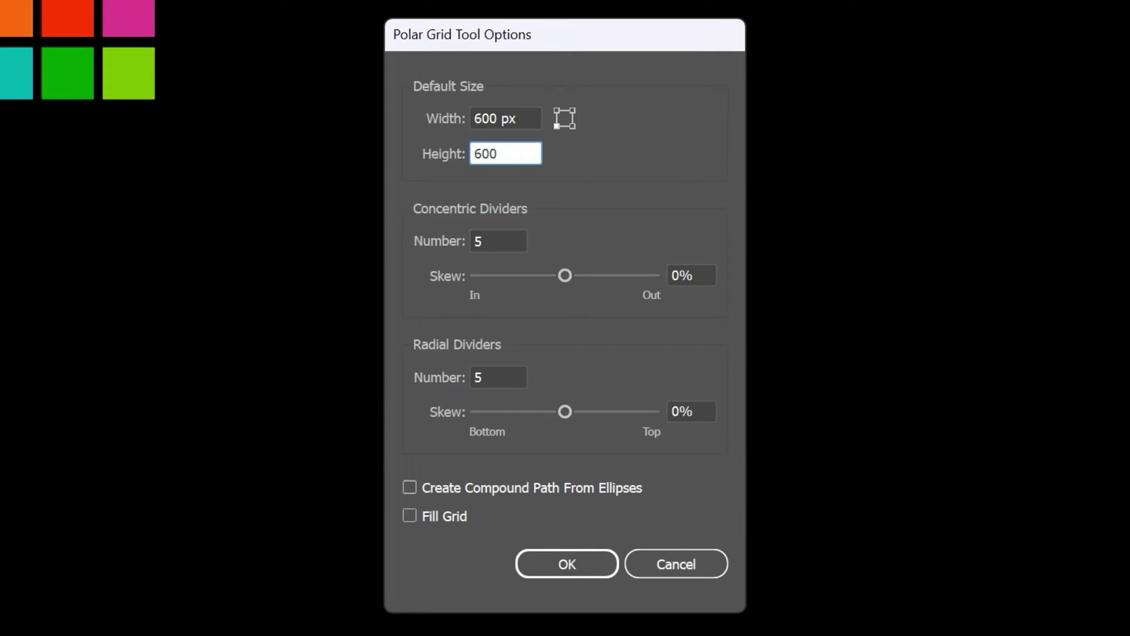
{"action": "left_click_drag", "start_coordinate": [518, 242], "coordinate": [451, 247]}
{"action": "type", "text": "0"}
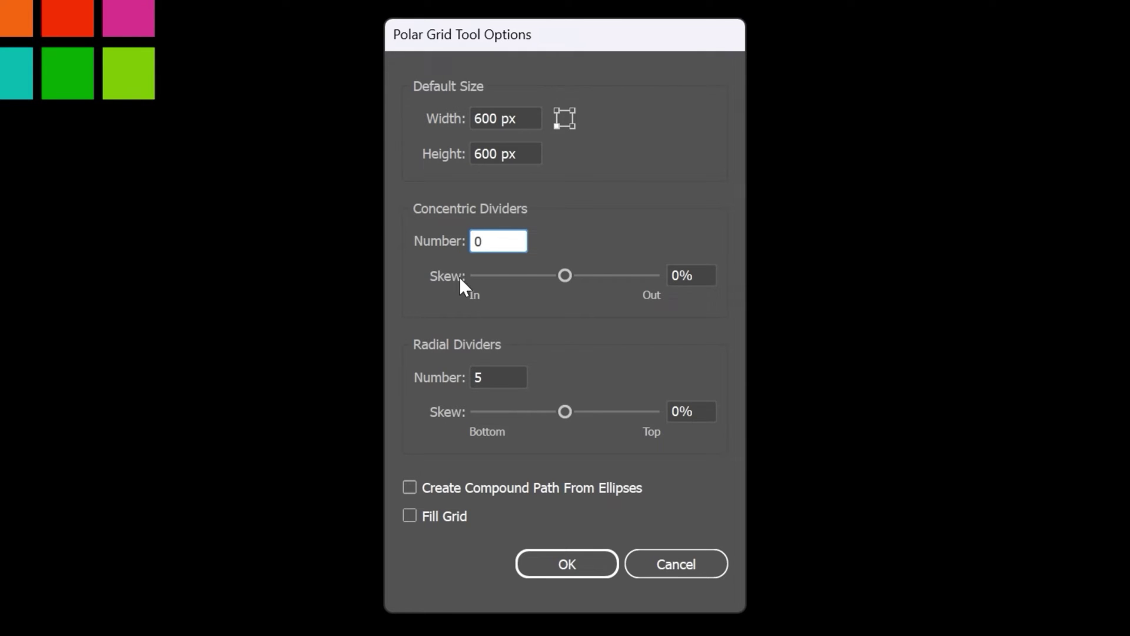
{"action": "left_click_drag", "start_coordinate": [497, 371], "coordinate": [468, 389]}
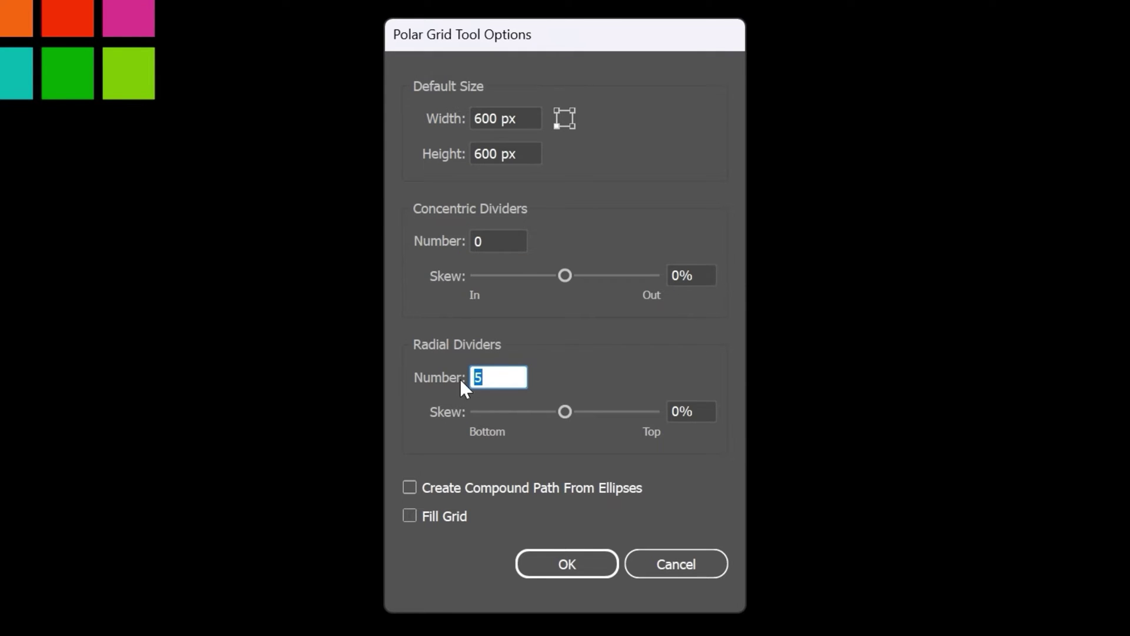
{"action": "type", "text": "12"}
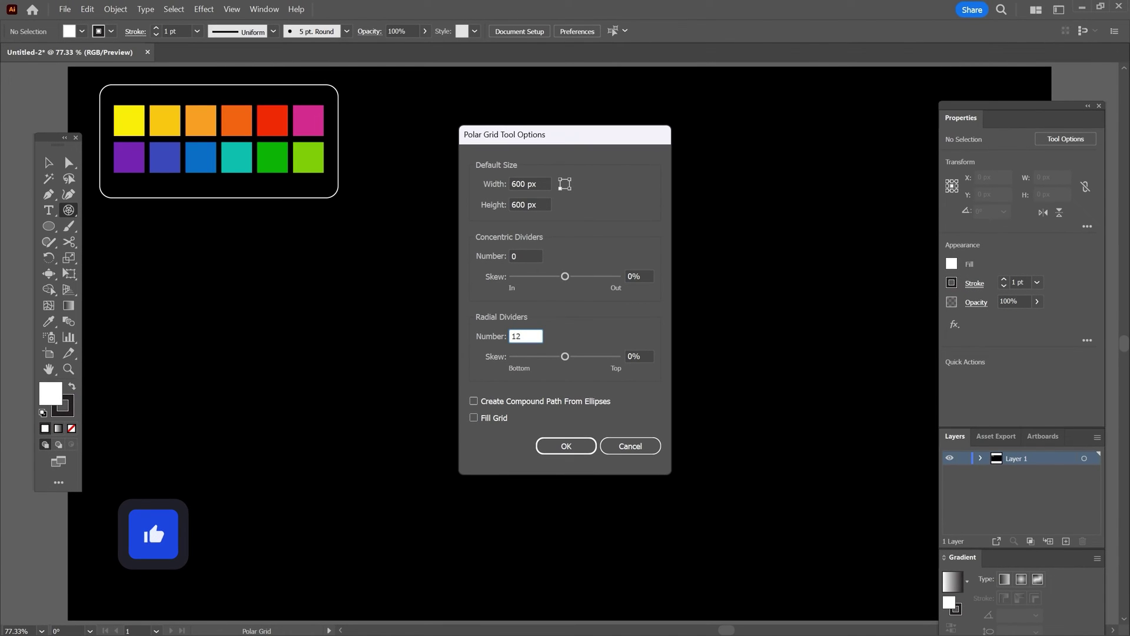
{"action": "left_click", "coordinate": [476, 418]}
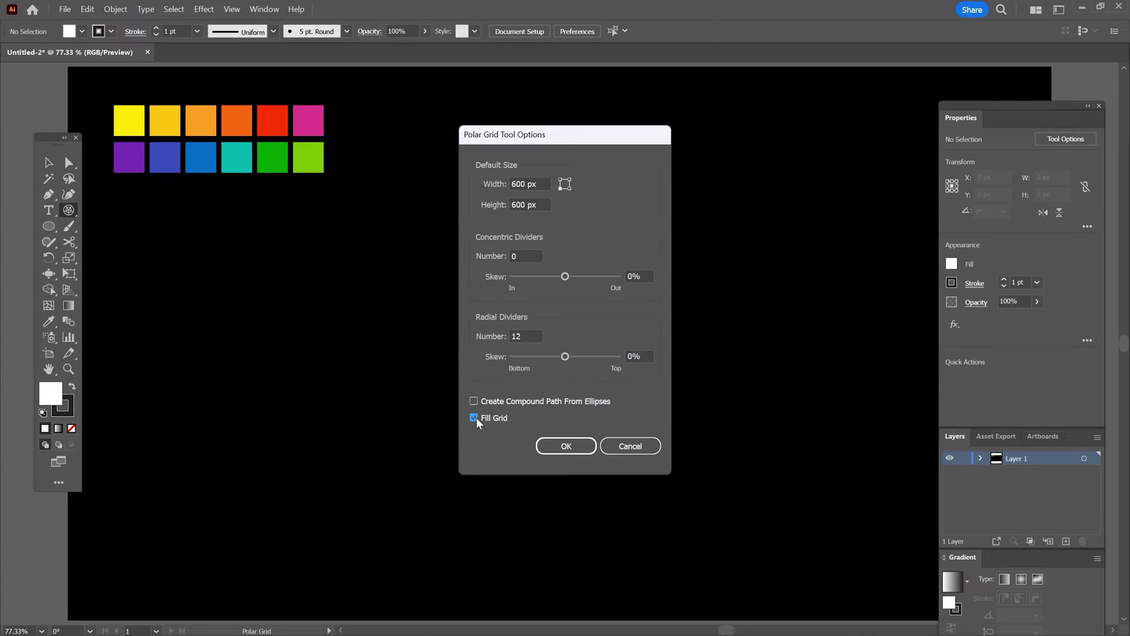
Create the polar grid and move it down to the artboard centre
{"action": "left_click", "coordinate": [569, 447]}
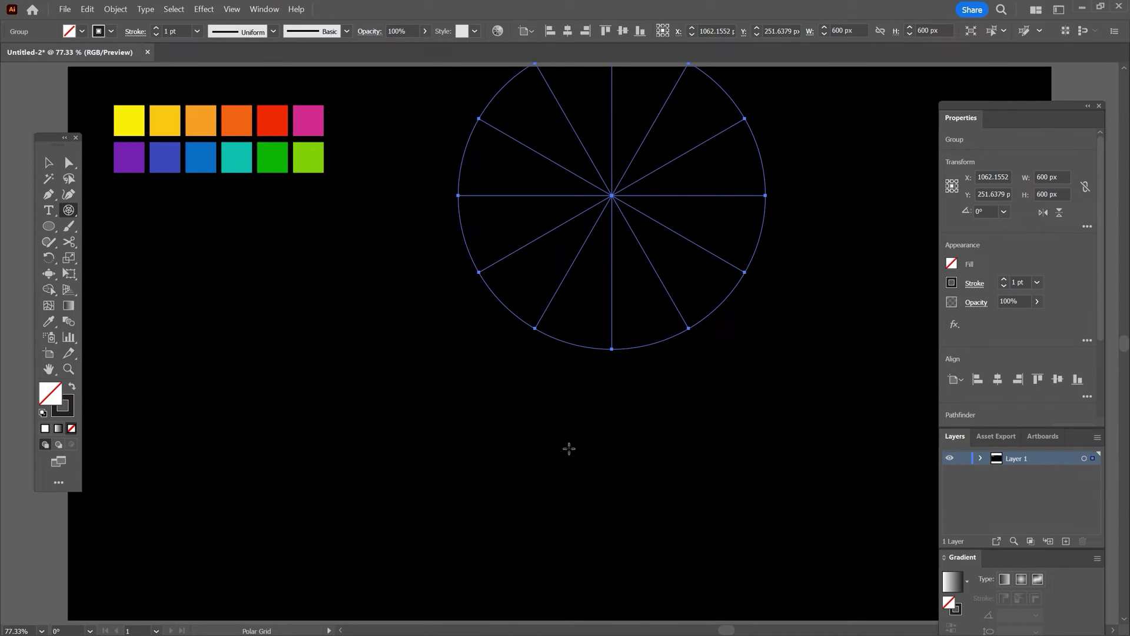
{"action": "left_click", "coordinate": [49, 163]}
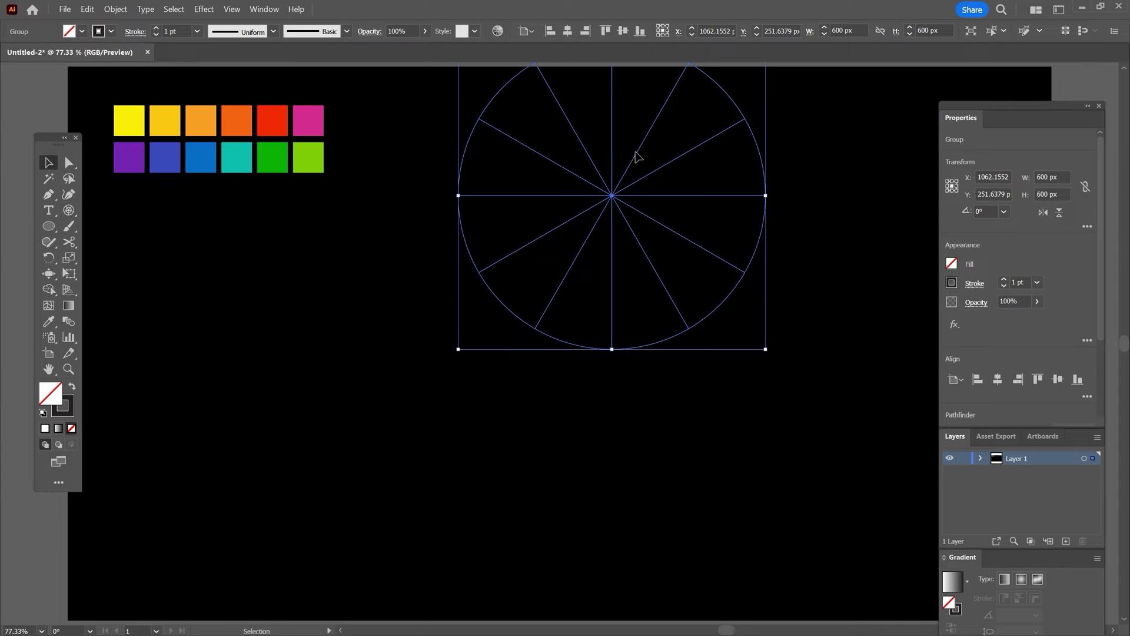
{"action": "left_click_drag", "start_coordinate": [610, 215], "coordinate": [536, 350]}
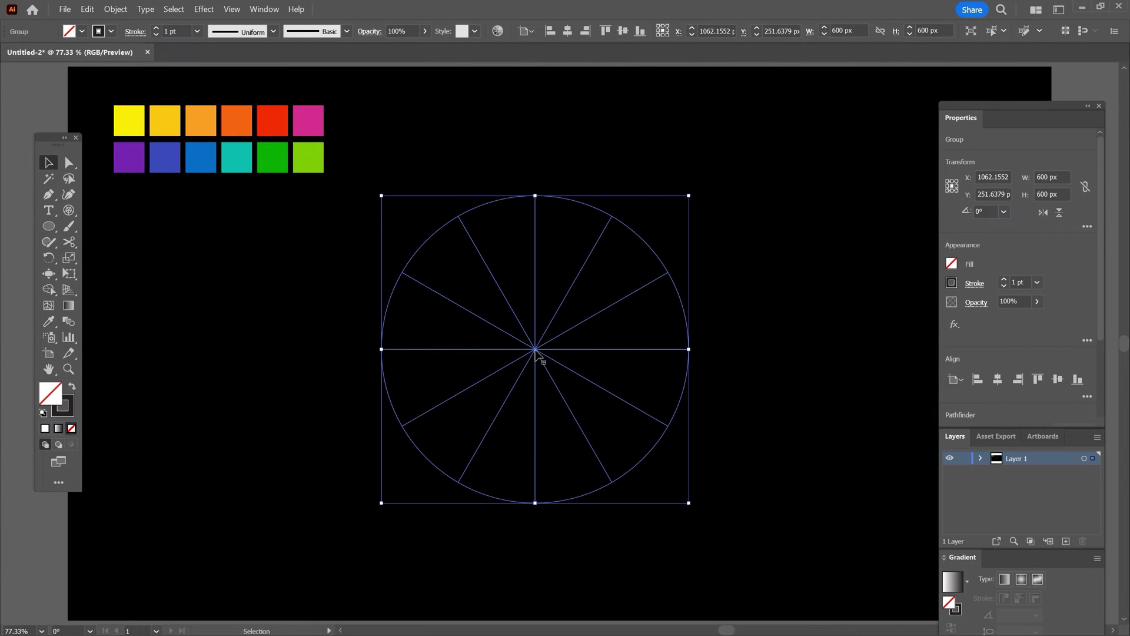
Scale the grid from its centre to about 626 px square, then select the whole grid
{"action": "double_click", "coordinate": [561, 306]}
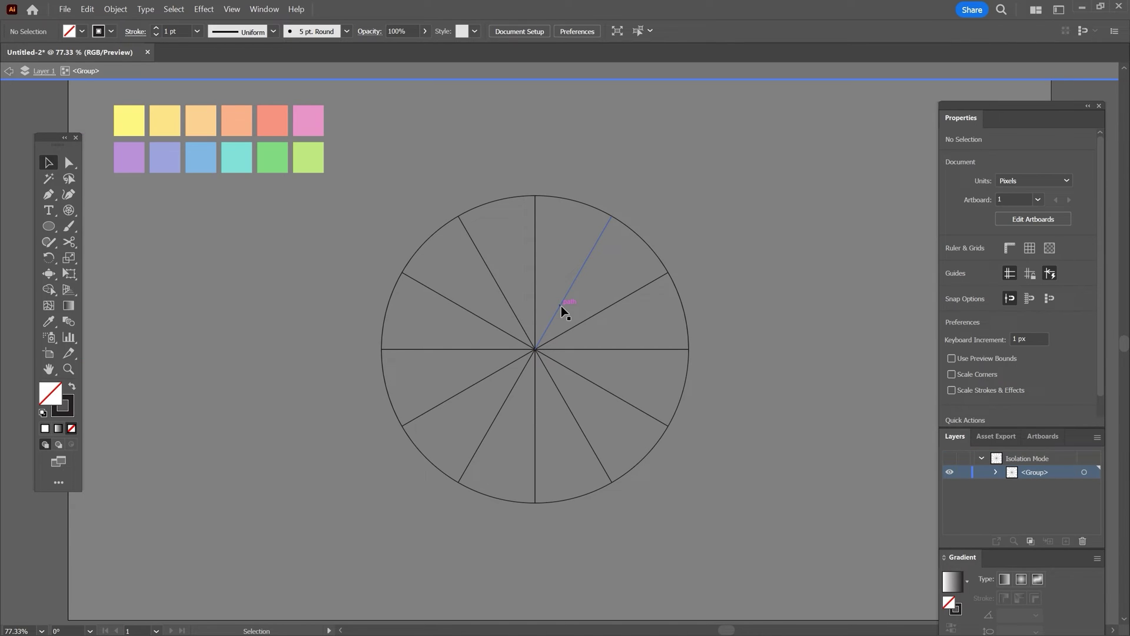
{"action": "left_click", "coordinate": [563, 305]}
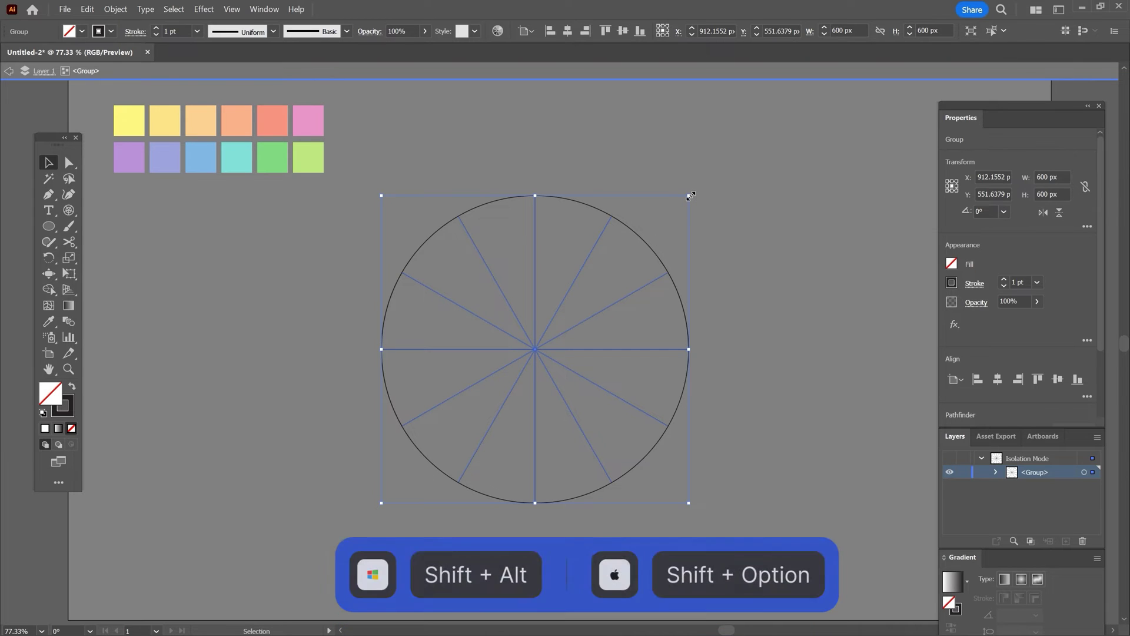
{"action": "left_click_drag", "start_coordinate": [690, 196], "coordinate": [696, 190]}
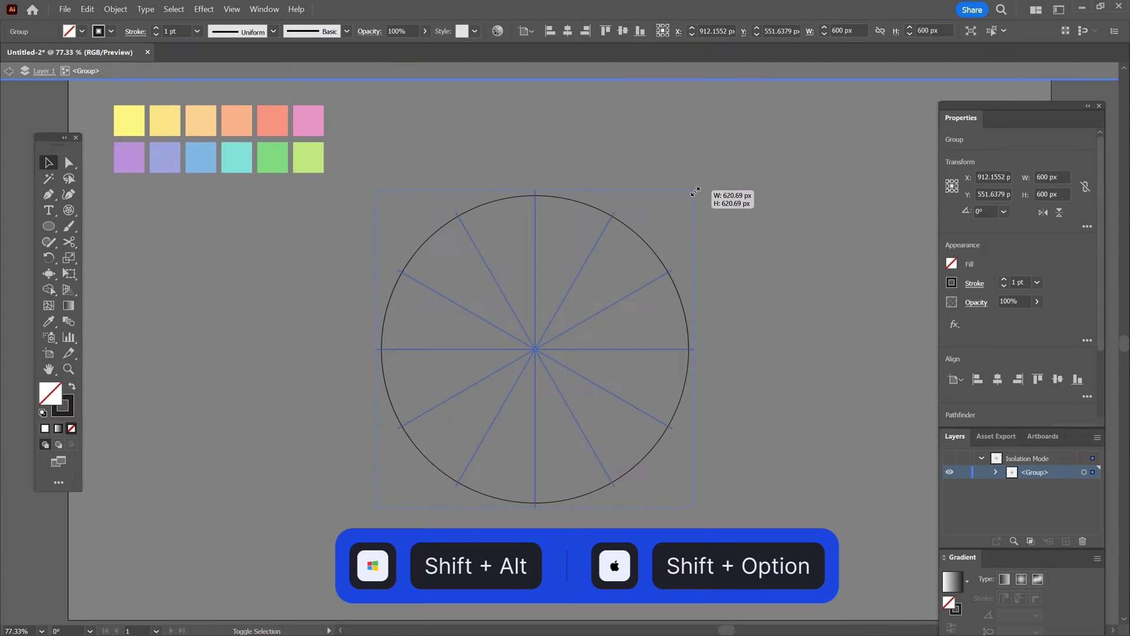
{"action": "key", "text": "Escape"}
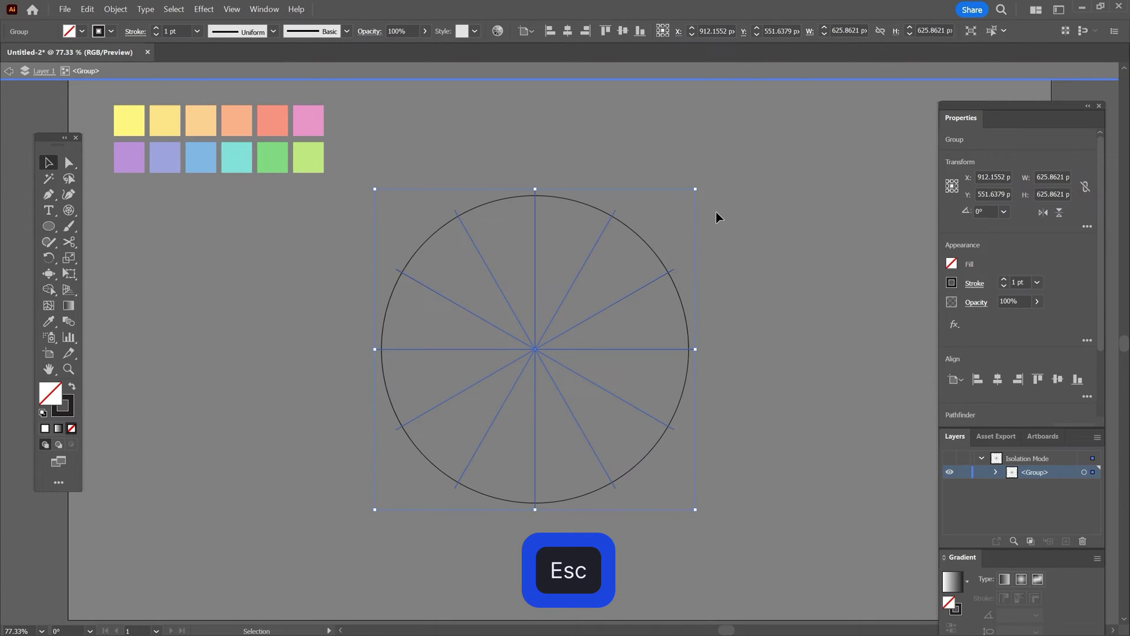
{"action": "double_click", "coordinate": [714, 213]}
{"action": "left_click_drag", "start_coordinate": [717, 192], "coordinate": [372, 497]}
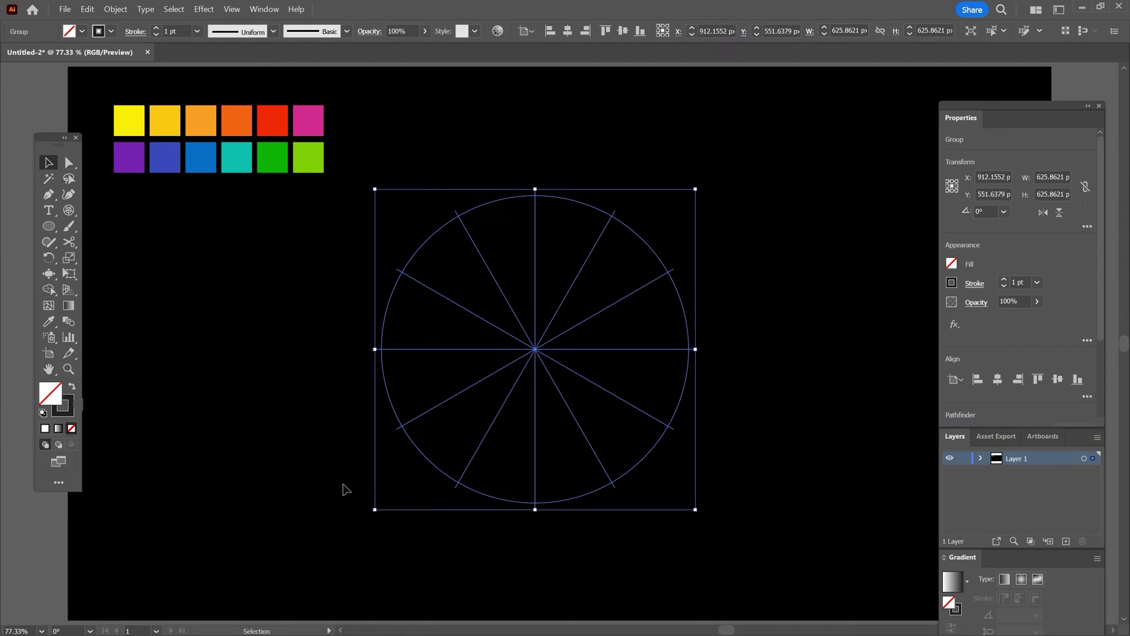
Swap the grid's fill and stroke, then split it into twelve wedges with Pathfinder Divide
{"action": "left_click", "coordinate": [72, 388]}
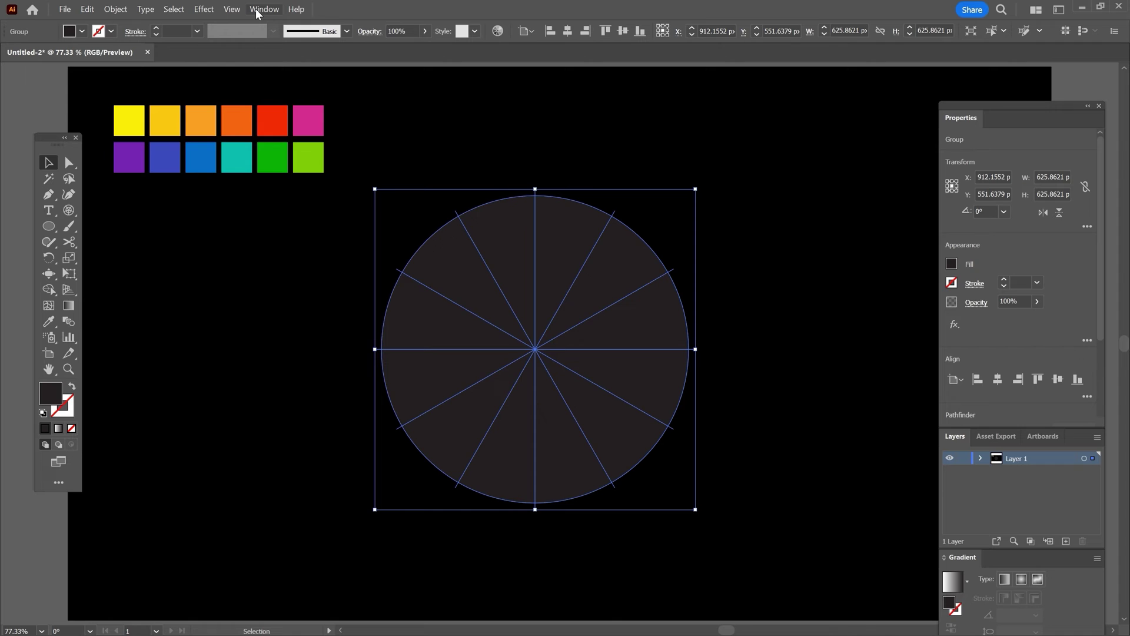
{"action": "left_click", "coordinate": [264, 10]}
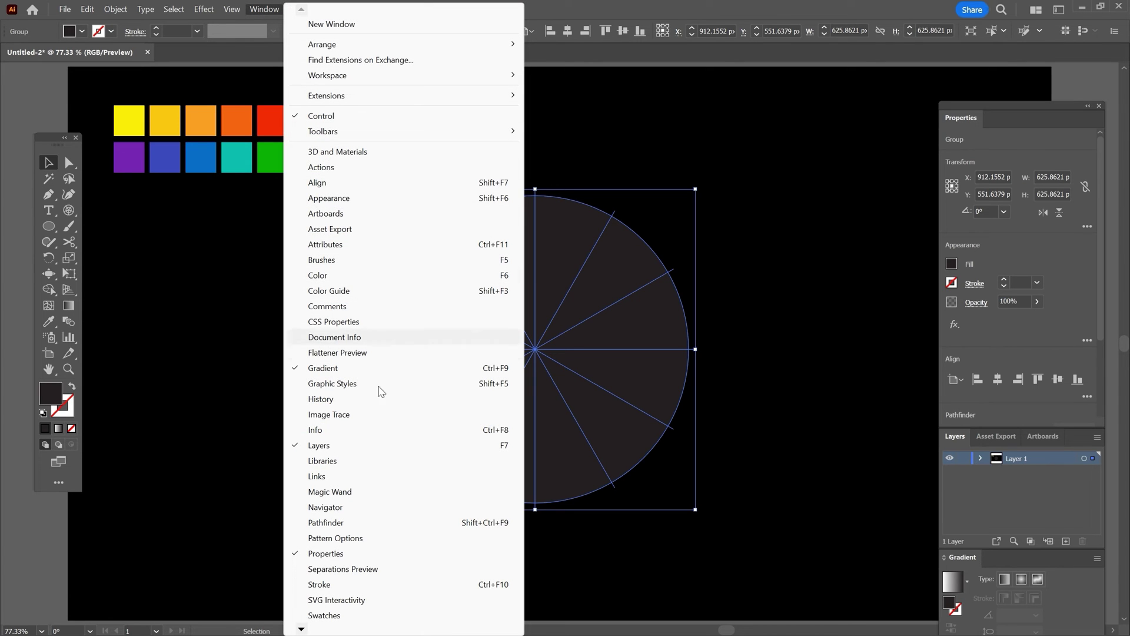
{"action": "left_click", "coordinate": [326, 523]}
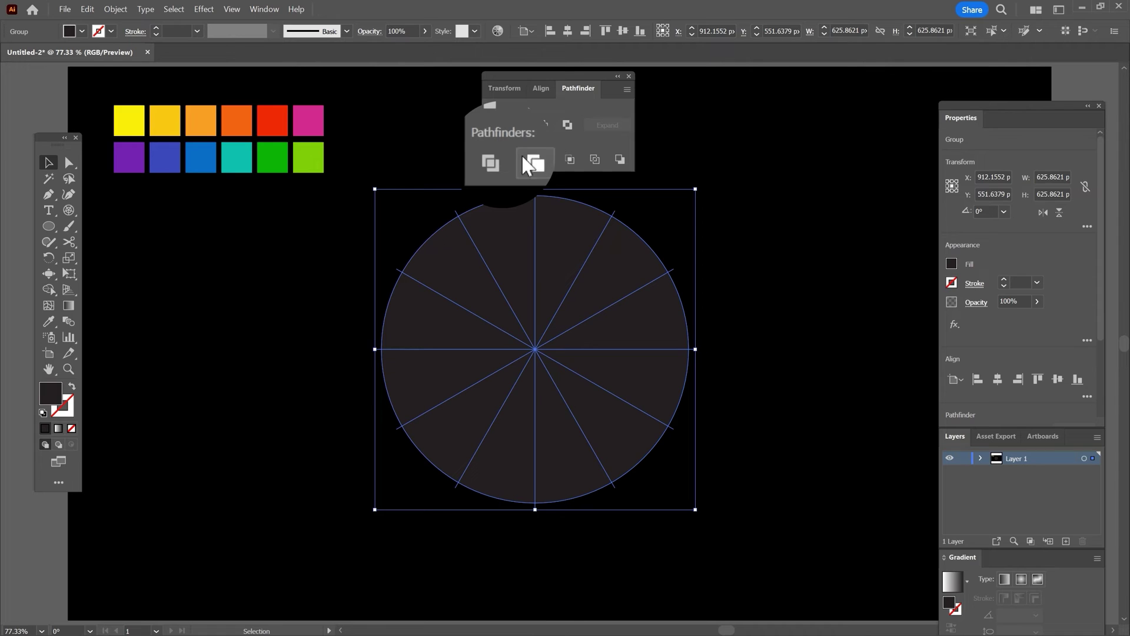
{"action": "left_click", "coordinate": [501, 162]}
{"action": "left_click", "coordinate": [533, 185]}
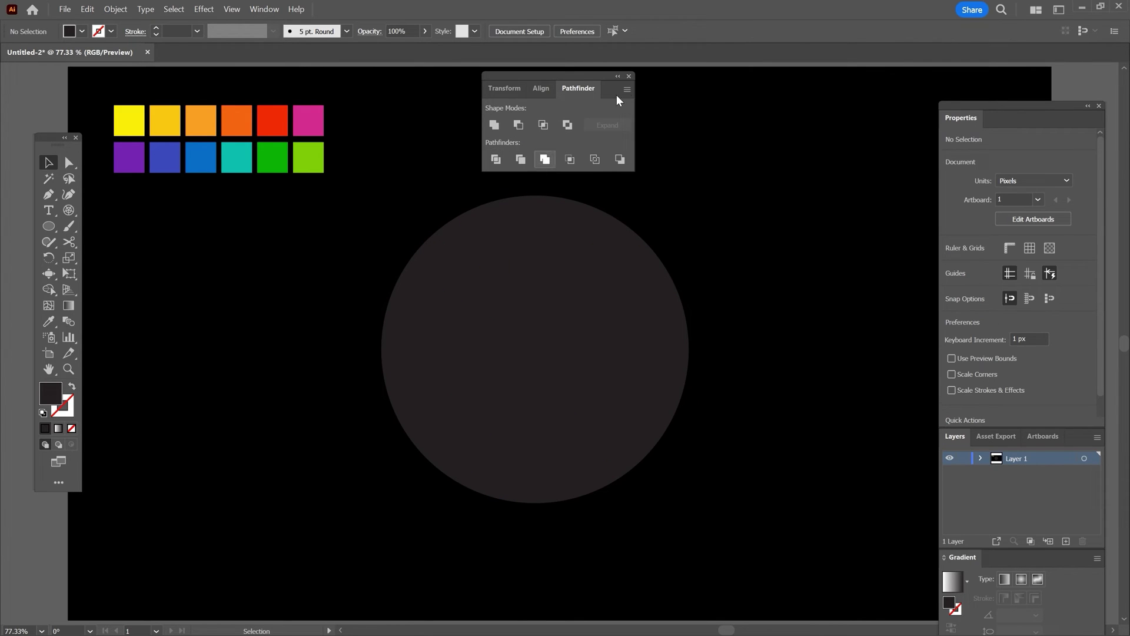
{"action": "left_click", "coordinate": [629, 76]}
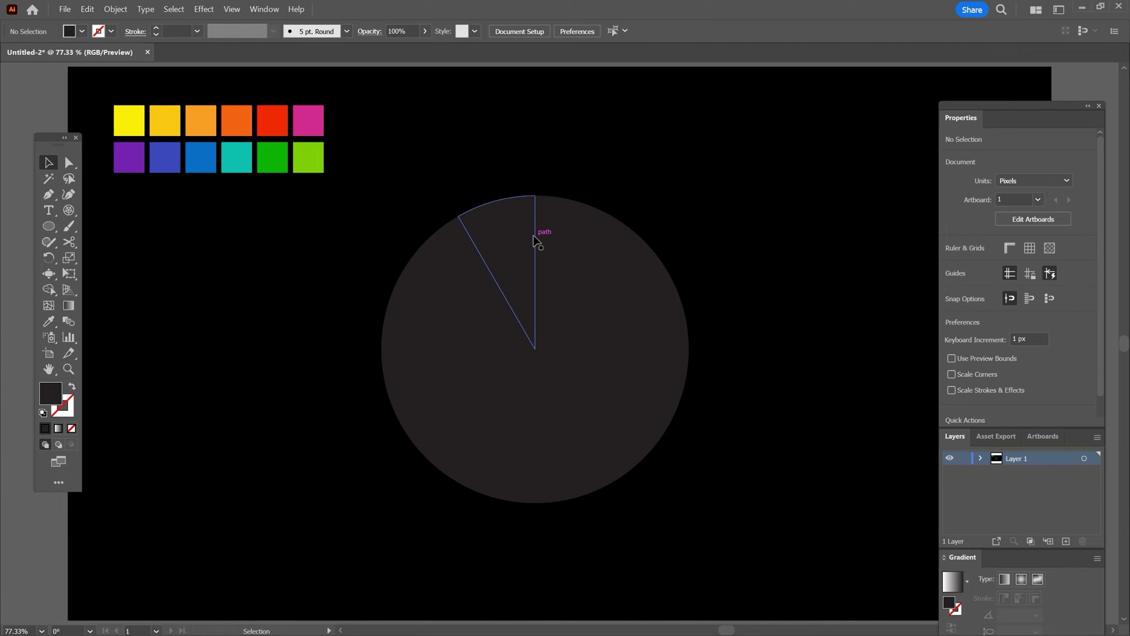
Ungroup the divided circle and select the wedge just right of top centre
{"action": "left_click", "coordinate": [549, 233]}
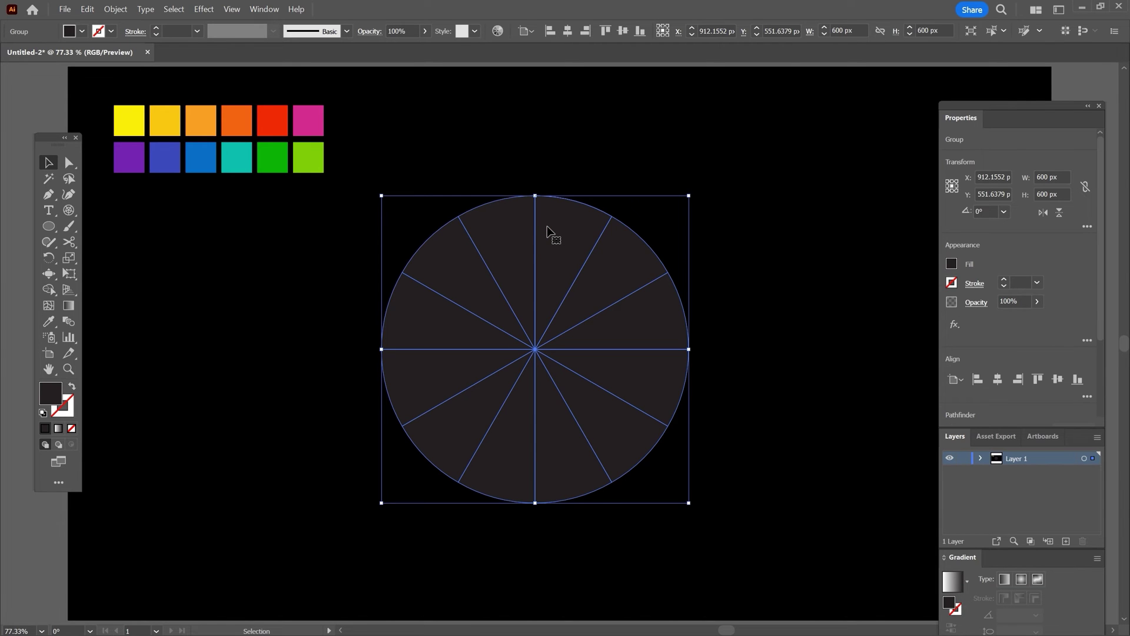
{"action": "right_click", "coordinate": [549, 231]}
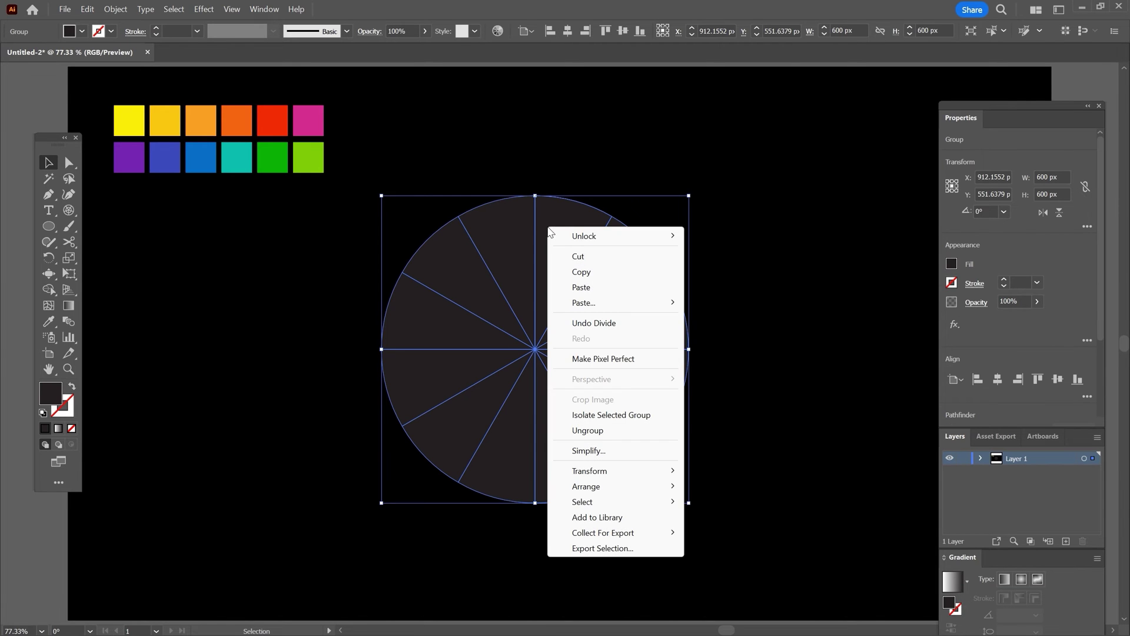
{"action": "left_click", "coordinate": [580, 432]}
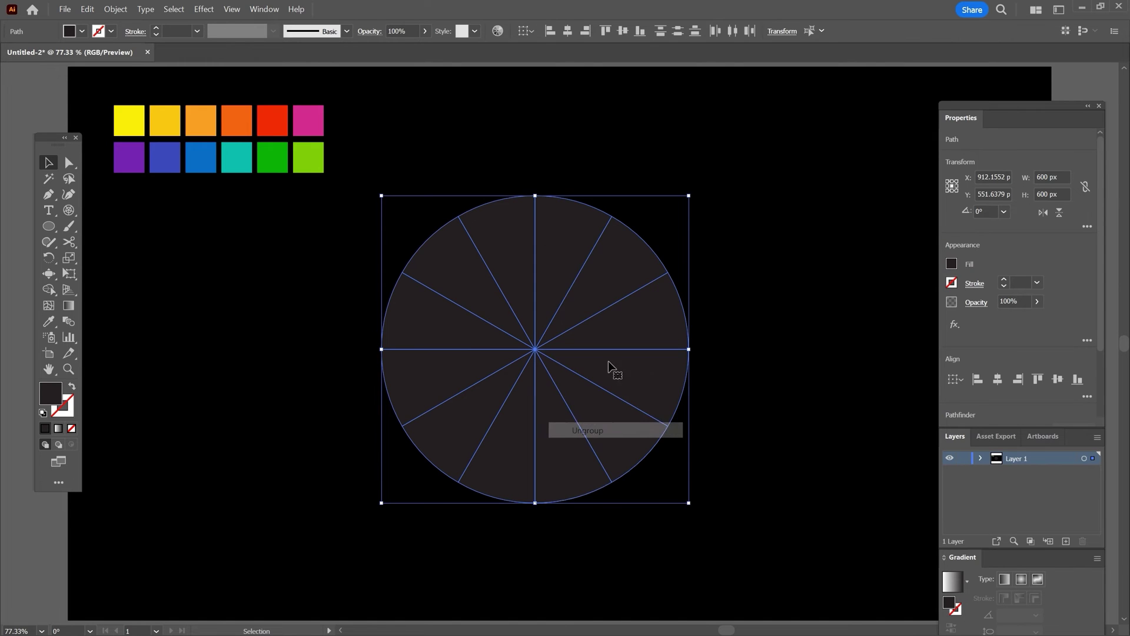
{"action": "left_click", "coordinate": [715, 194]}
{"action": "left_click", "coordinate": [580, 233]}
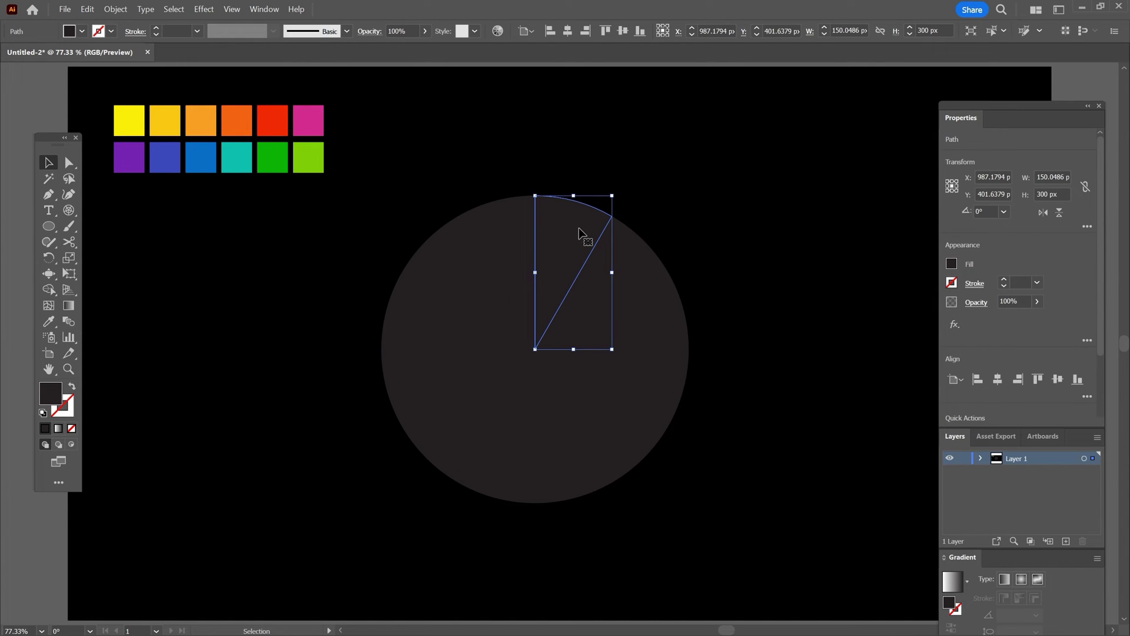
Fill each wedge clockwise with the swatch colours, from yellow through pink, purple, blue, teal and green
{"action": "left_click", "coordinate": [49, 324]}
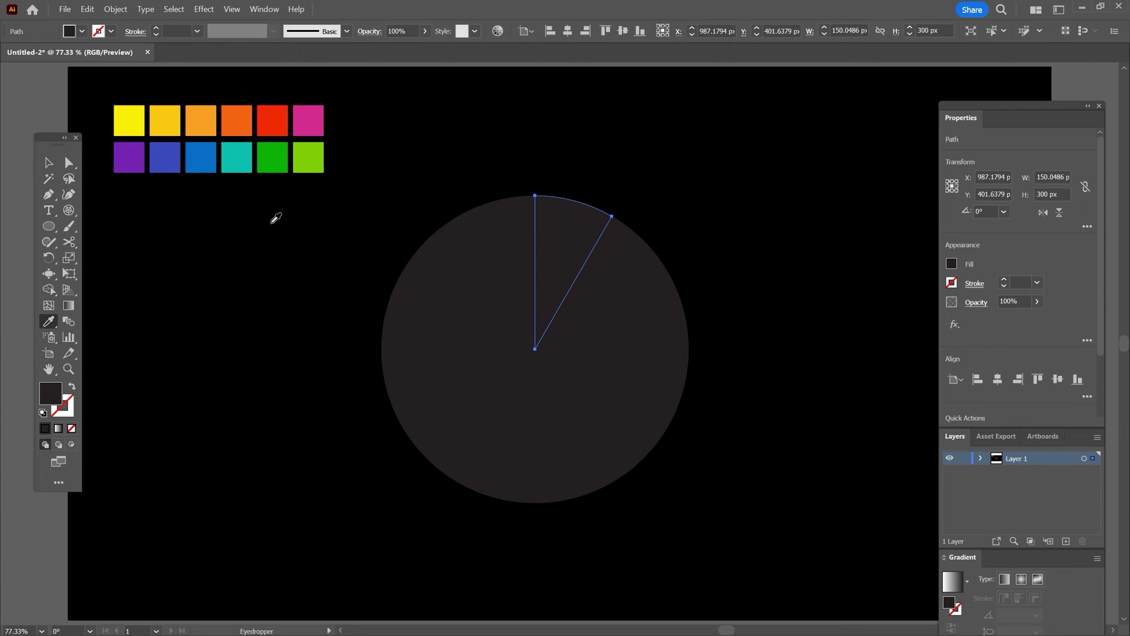
{"action": "left_click", "coordinate": [137, 130]}
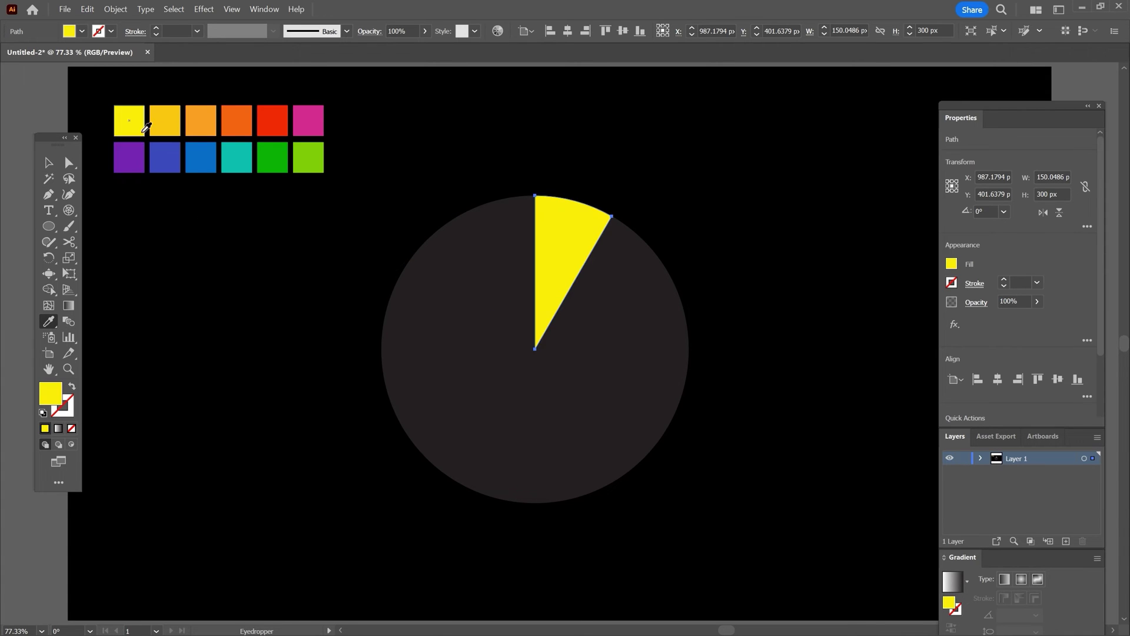
{"action": "left_click", "coordinate": [610, 265], "text": "ctrl"}
{"action": "left_click", "coordinate": [164, 120]}
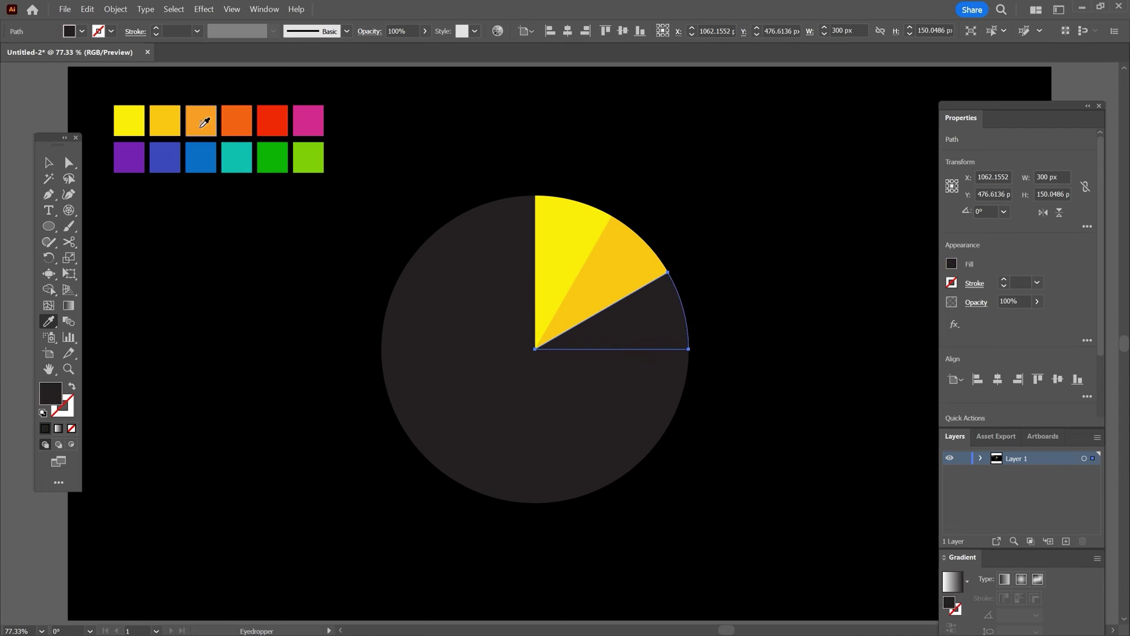
{"action": "left_click", "coordinate": [201, 121]}
{"action": "key", "text": "ctrl+alt+bracketright"}
{"action": "left_click", "coordinate": [236, 120]}
{"action": "key", "text": "ctrl+alt+bracketright"}
{"action": "left_click", "coordinate": [272, 120]}
{"action": "left_click", "coordinate": [308, 120]}
{"action": "left_click", "coordinate": [129, 157]}
{"action": "left_click", "coordinate": [165, 157]}
{"action": "left_click", "coordinate": [201, 158]}
{"action": "left_click", "coordinate": [236, 158]}
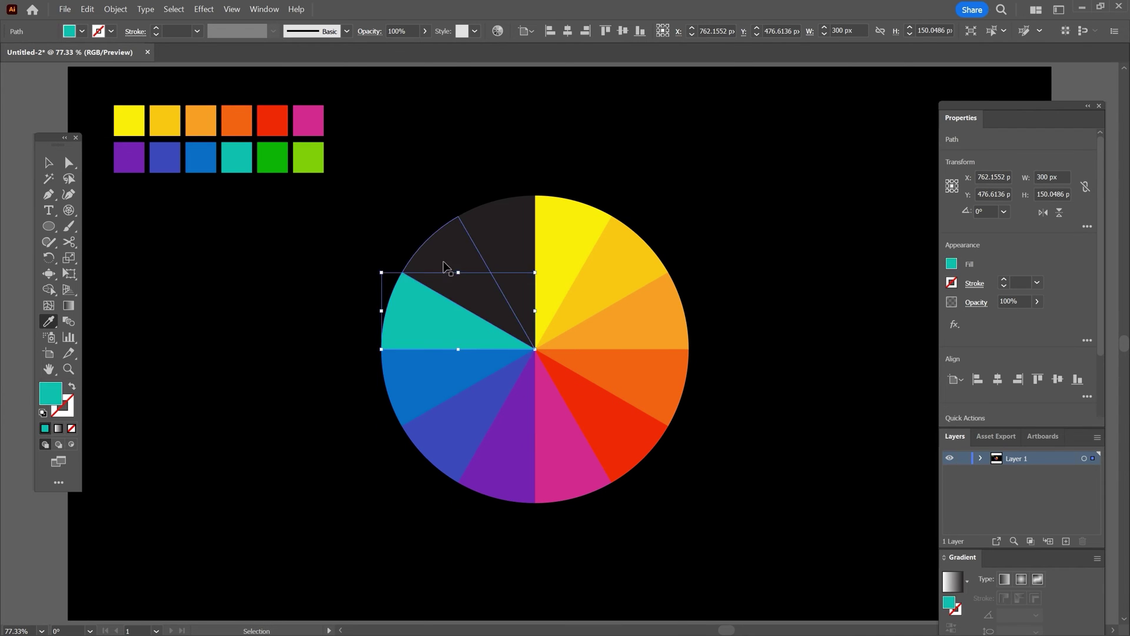
{"action": "left_click", "coordinate": [309, 158]}
Select all twelve coloured wedges and group them into one wheel
{"action": "left_click", "coordinate": [48, 165]}
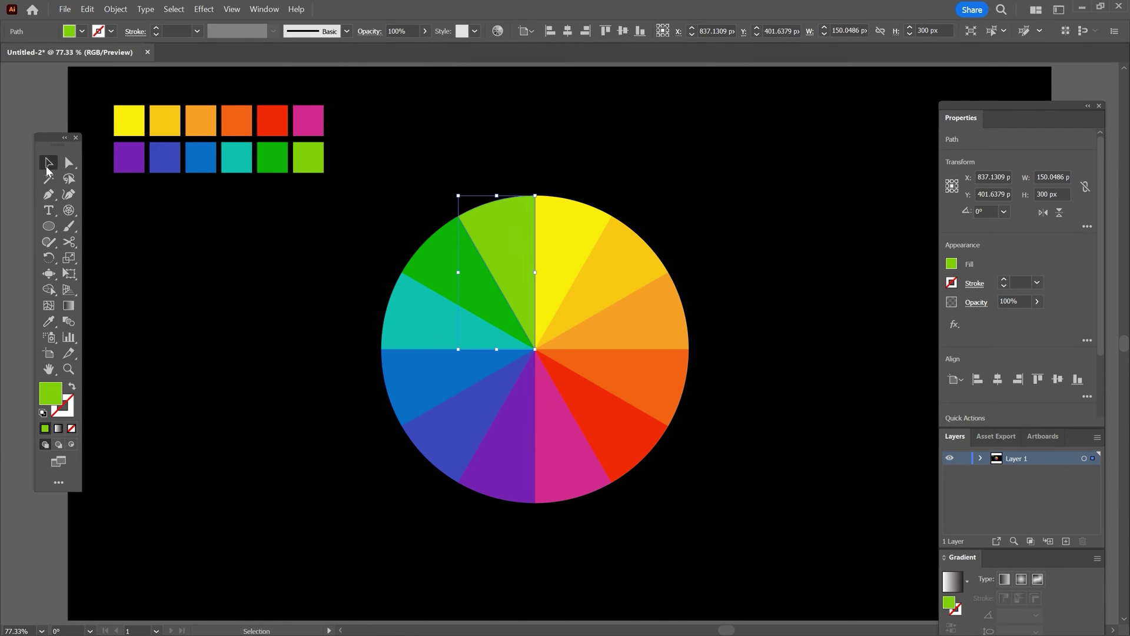
{"action": "left_click", "coordinate": [364, 299]}
{"action": "mouse_move", "coordinate": [364, 154]}
{"action": "left_mouse_down"}
{"action": "mouse_move", "coordinate": [733, 516]}
{"action": "mouse_move", "coordinate": [732, 530]}
{"action": "left_mouse_up"}
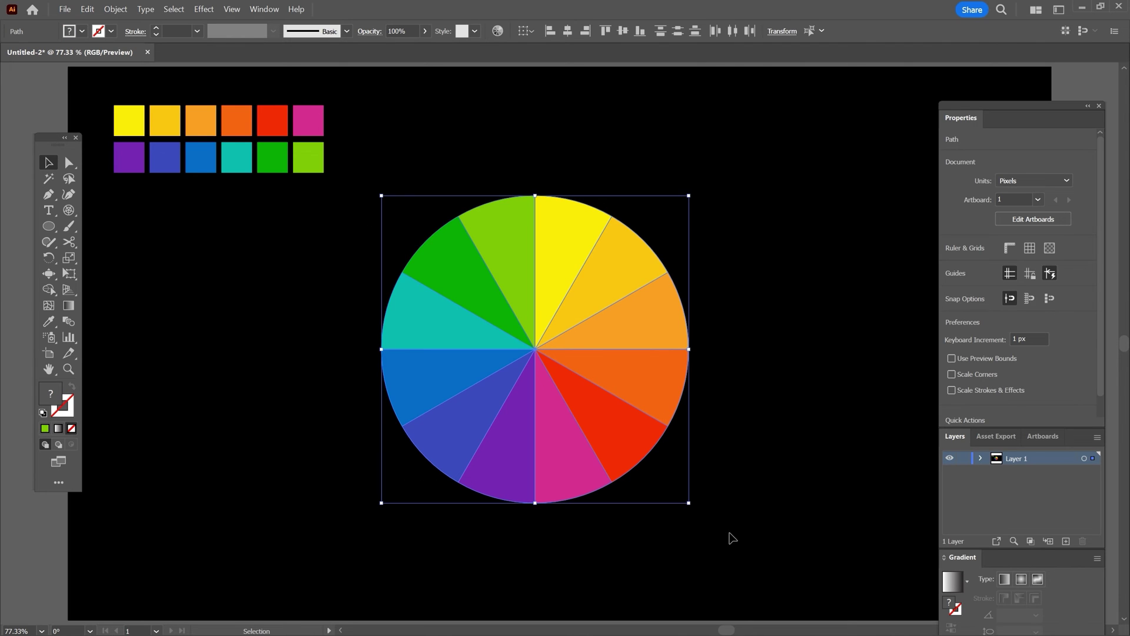
{"action": "right_click", "coordinate": [601, 411]}
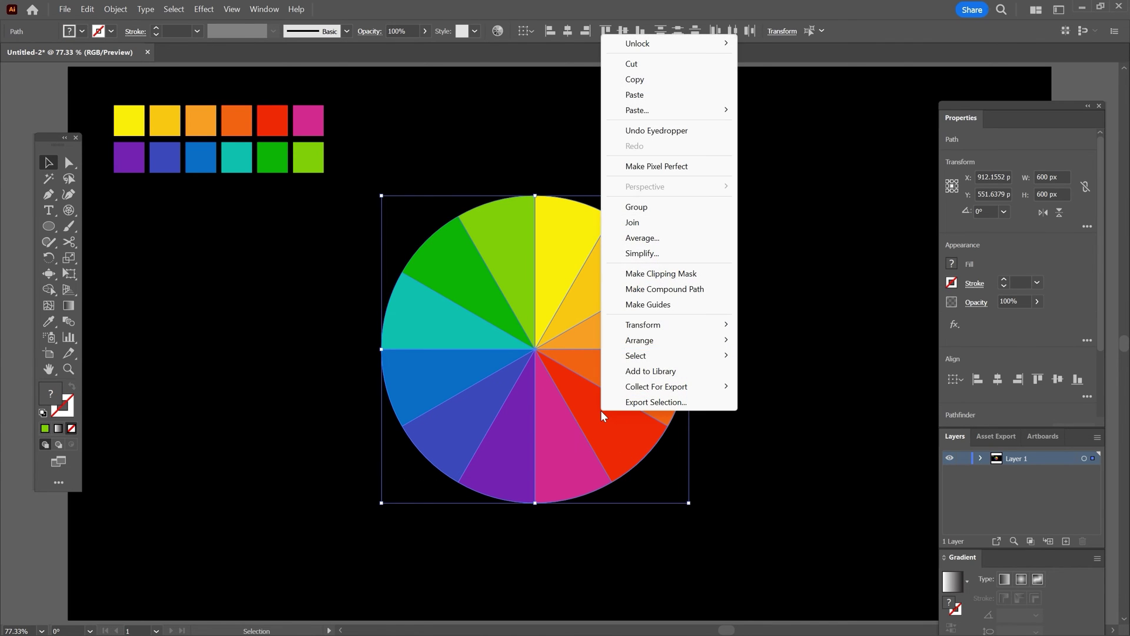
{"action": "left_click", "coordinate": [653, 214]}
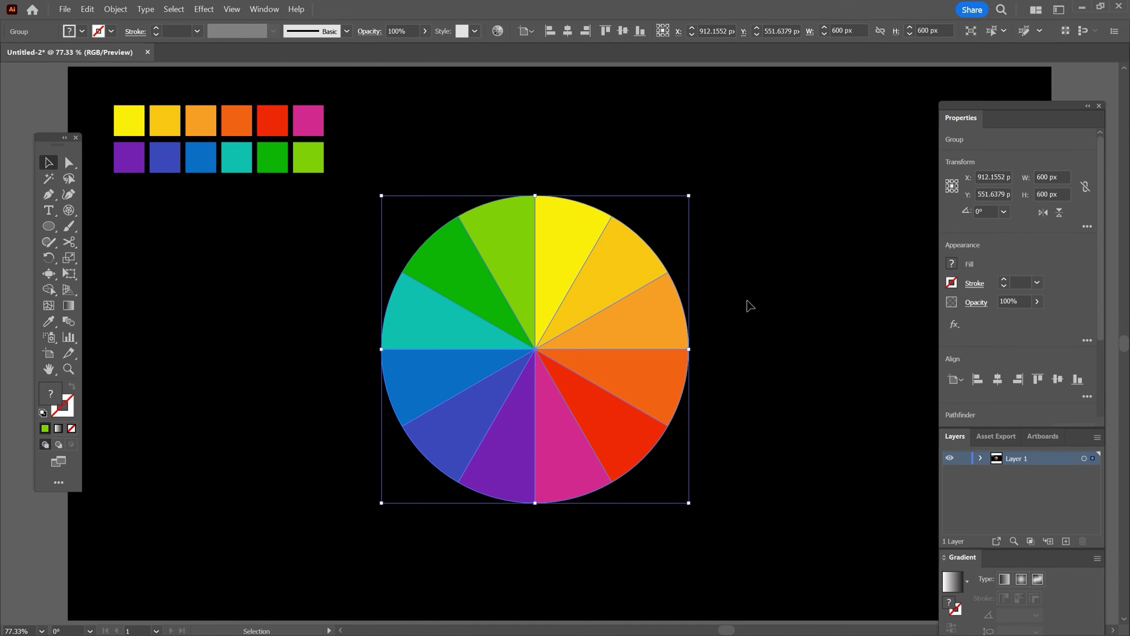
Draw a roughly 348 px circle centred on the wheel, then select it together with the wheel
{"action": "left_click", "coordinate": [175, 304]}
{"action": "left_click", "coordinate": [49, 226]}
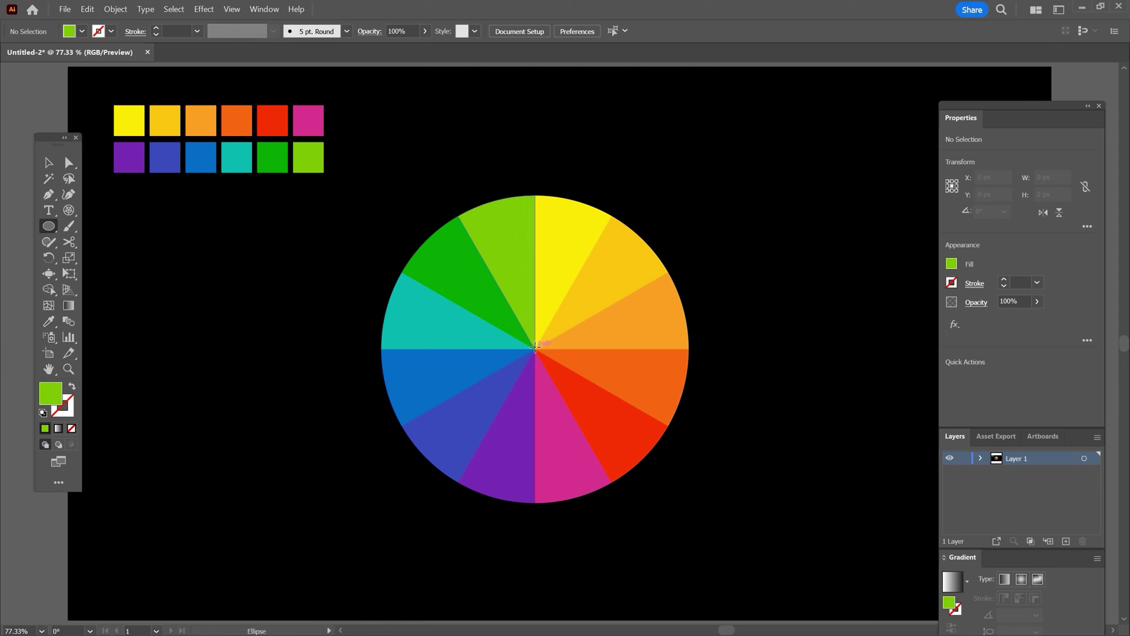
{"action": "left_click_drag", "start_coordinate": [536, 348], "coordinate": [625, 437]}
{"action": "key", "text": "v"}
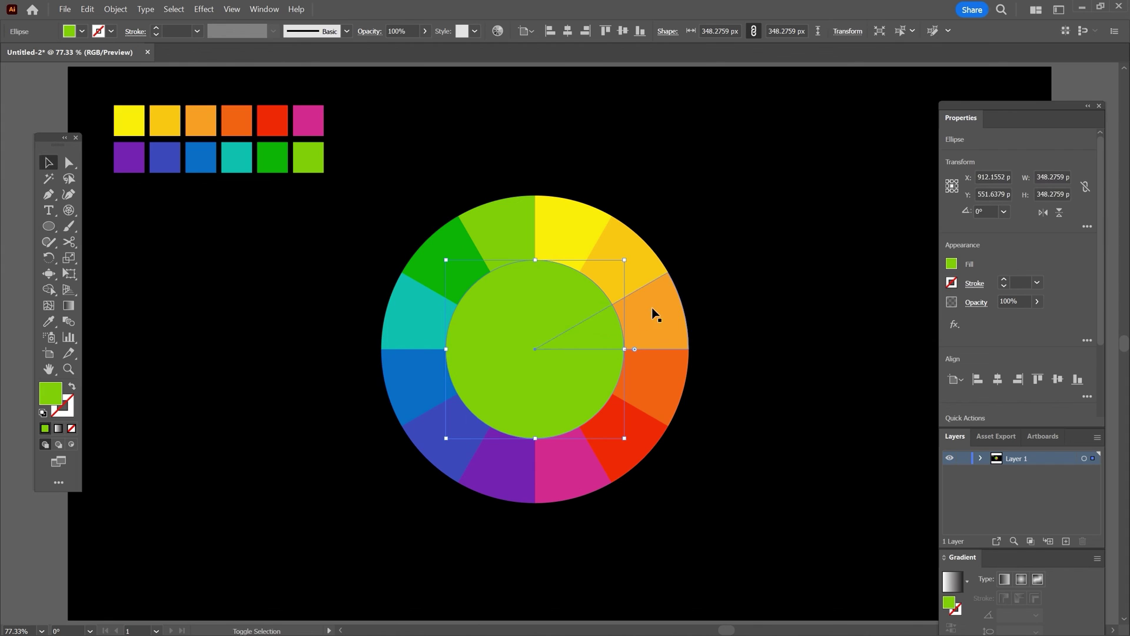
{"action": "left_click", "coordinate": [655, 313], "text": "shift"}
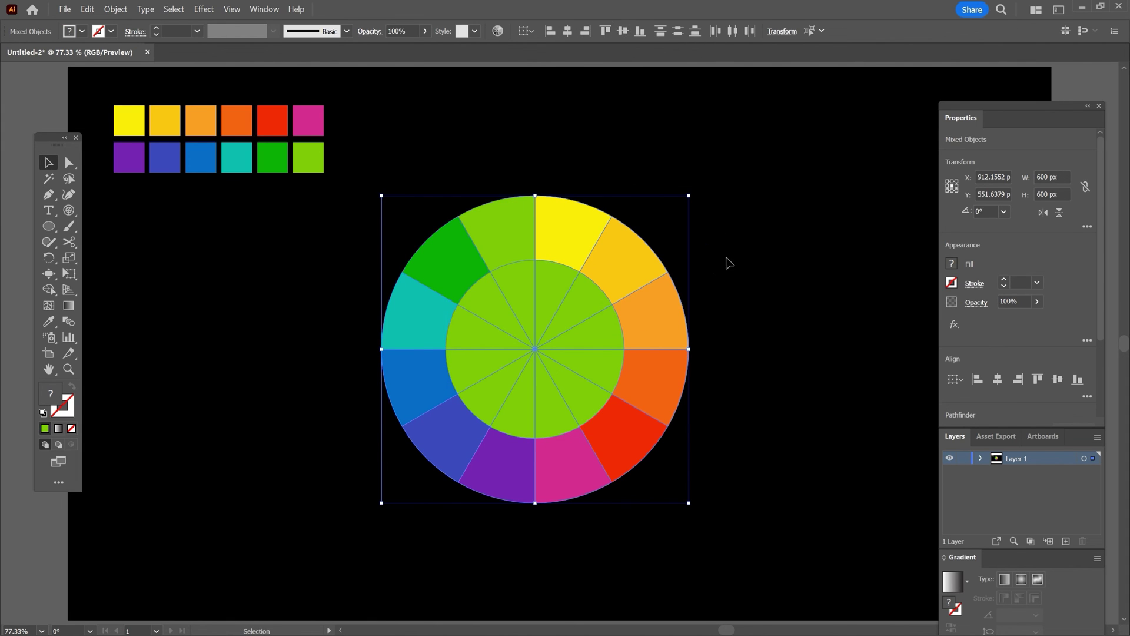
Merge and delete the inner circle segments with Shape Builder, hollowing the wheel's centre
{"action": "left_click", "coordinate": [47, 293]}
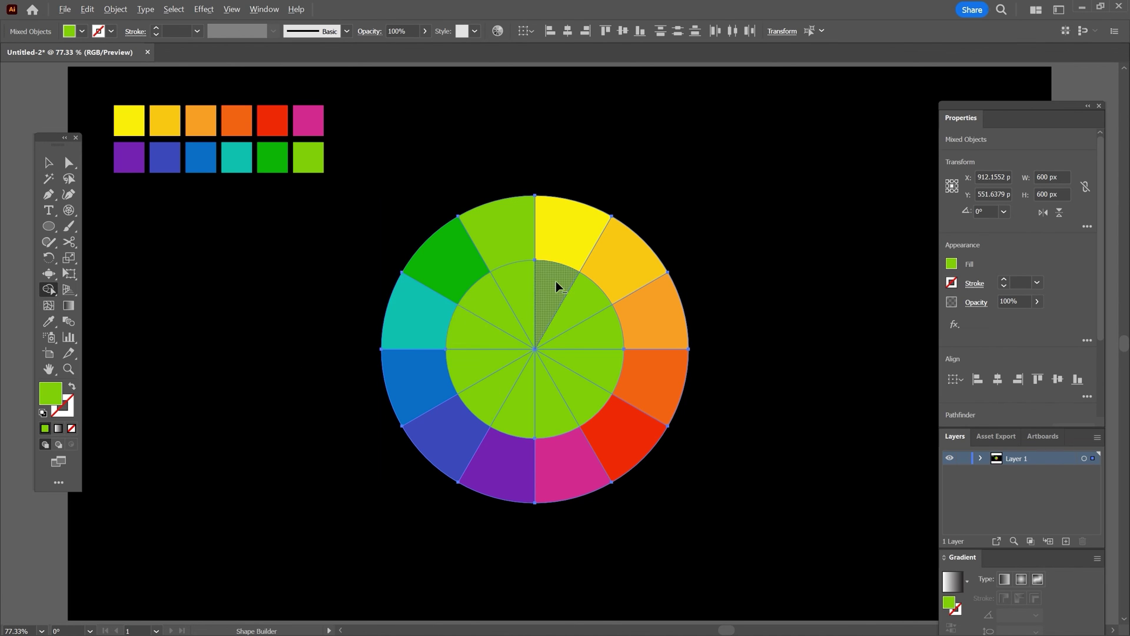
{"action": "left_click_drag", "start_coordinate": [531, 284], "coordinate": [597, 347]}
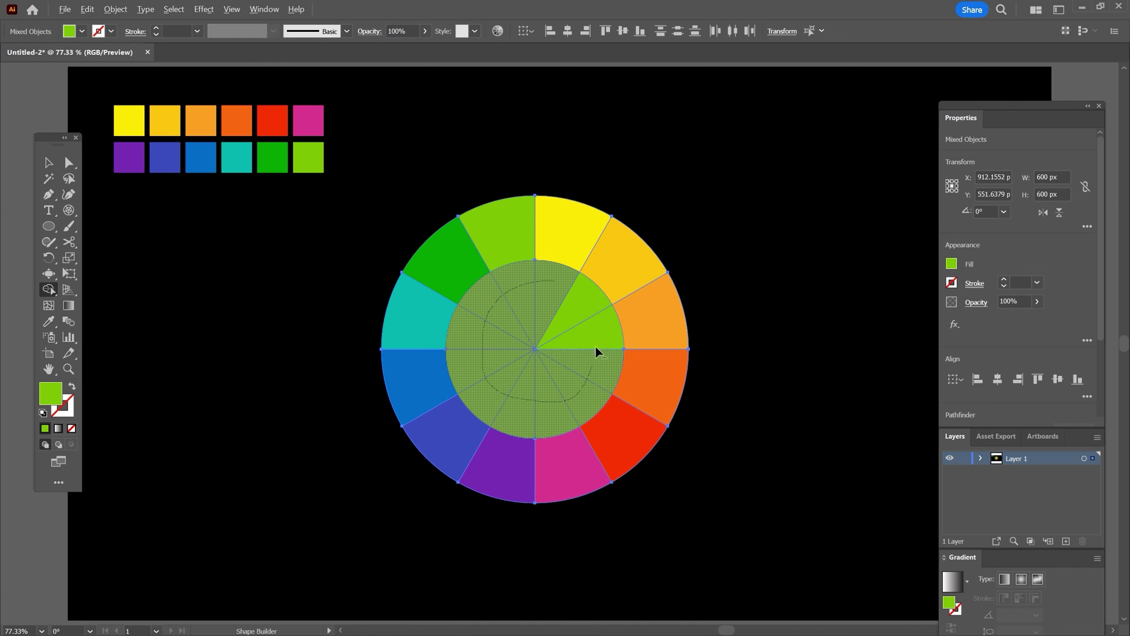
{"action": "left_click_drag", "start_coordinate": [549, 296], "coordinate": [547, 298]}
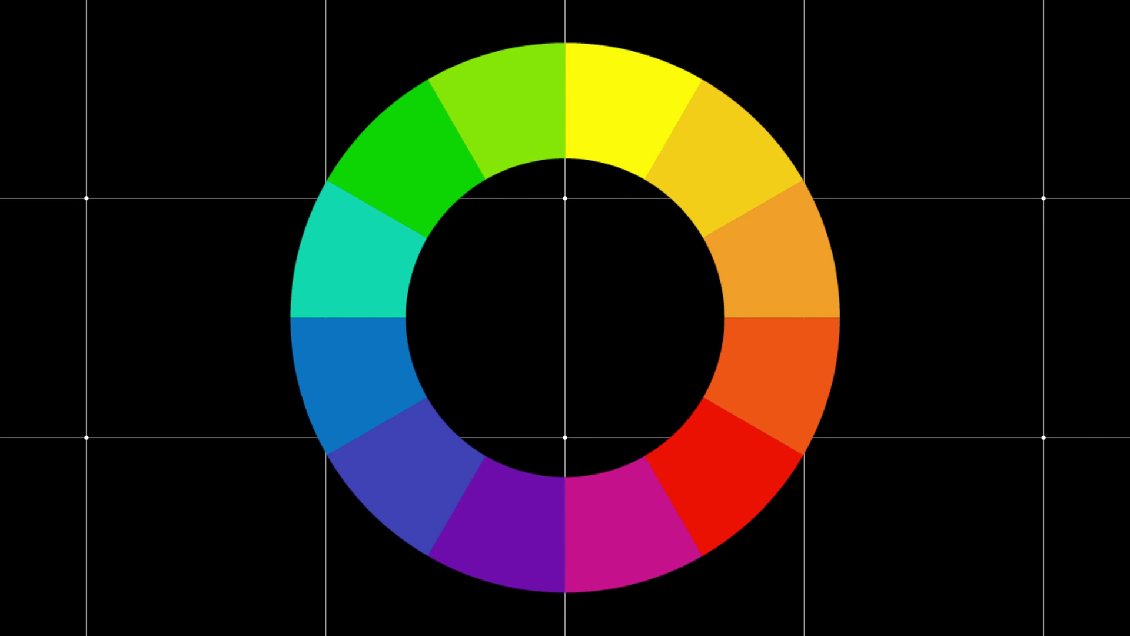